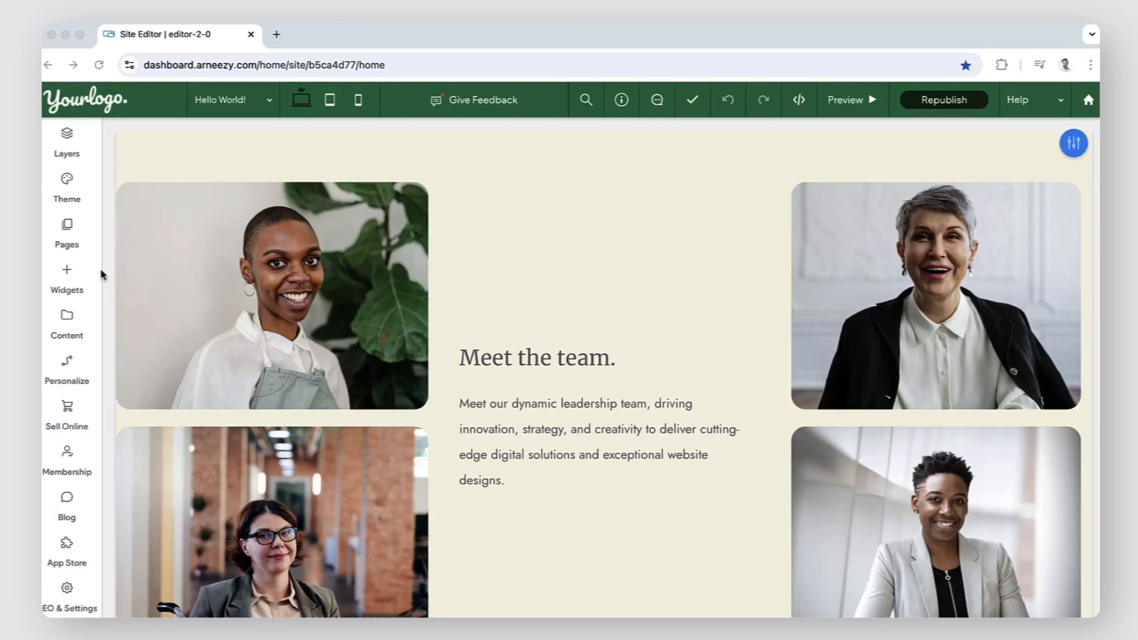
# Step: Browse the widgets that can be added to the site
pyautogui.click(69, 280)
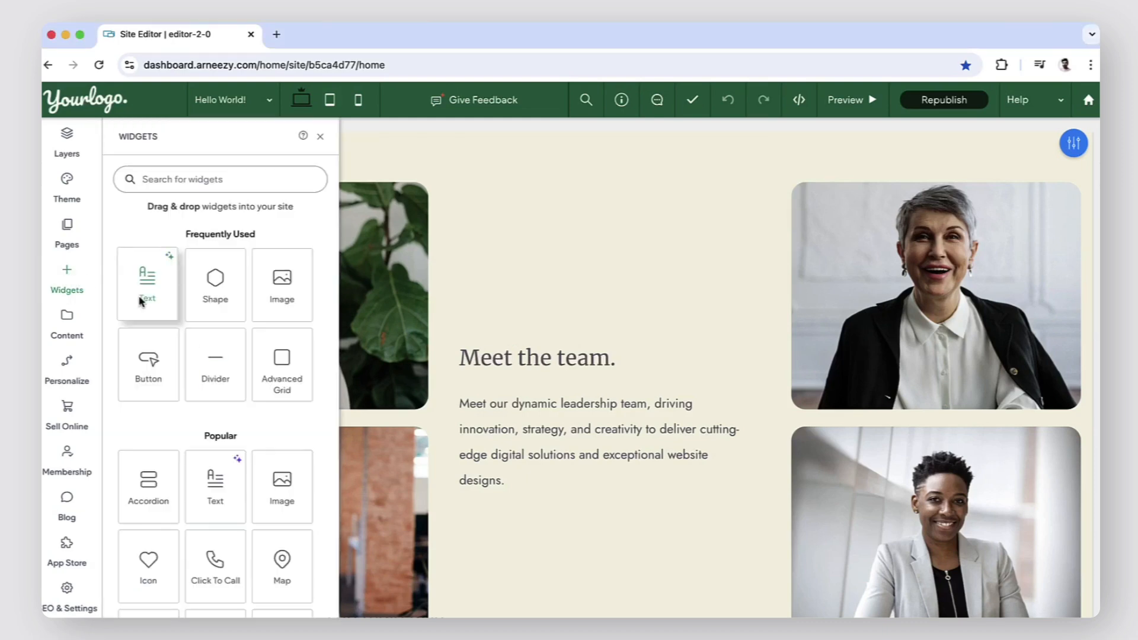
pyautogui.scroll(-3, 274, 429)
pyautogui.scroll(-5, 275, 426)
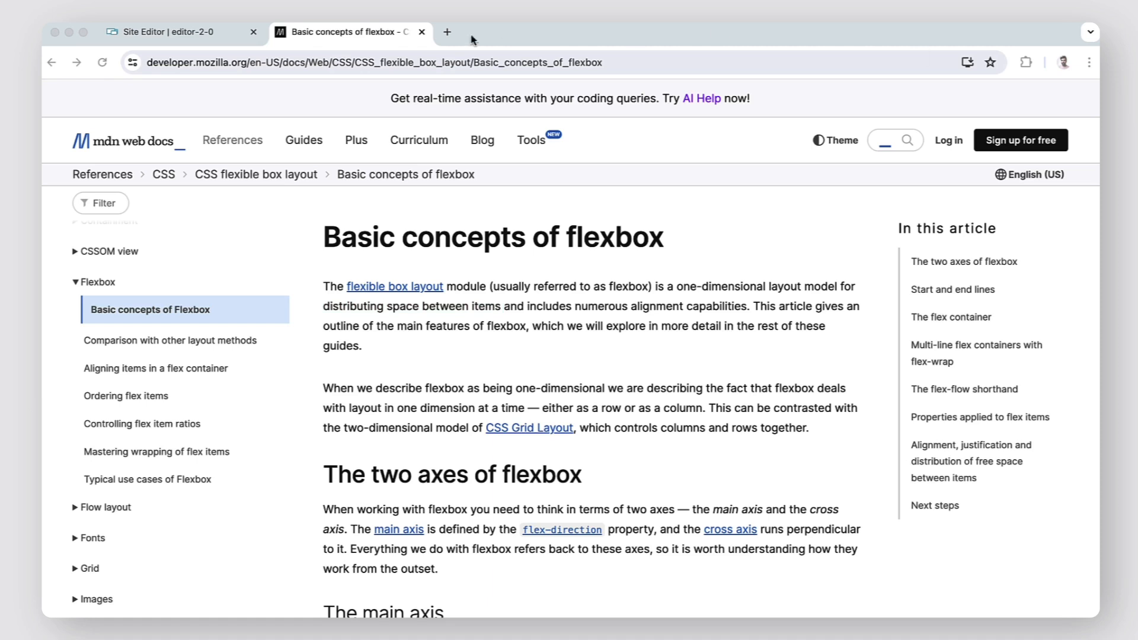
# Step: Return to the site editor and try vertical stacking on the nine-shape column before restoring the side-by-side stacking direction
pyautogui.click(171, 37)
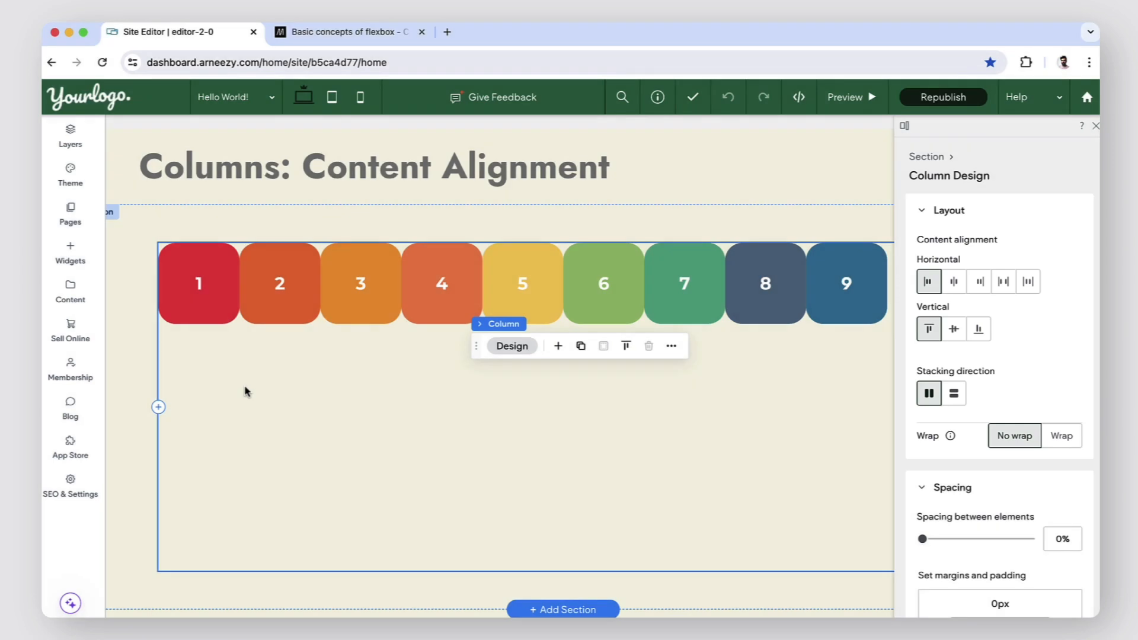
pyautogui.click(264, 333)
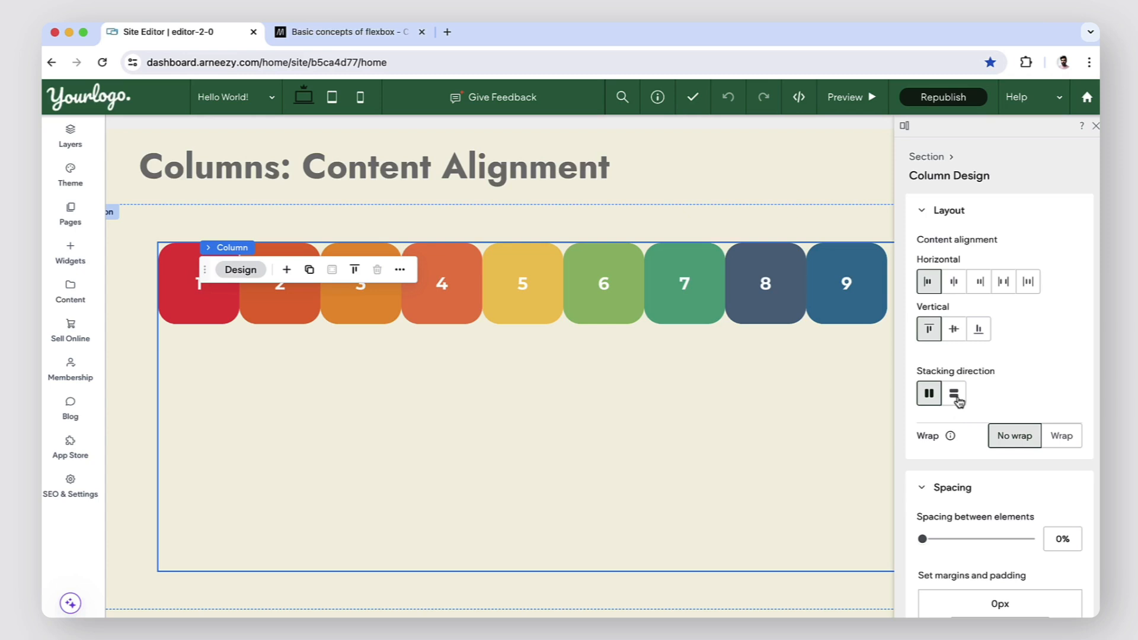
pyautogui.click(956, 395)
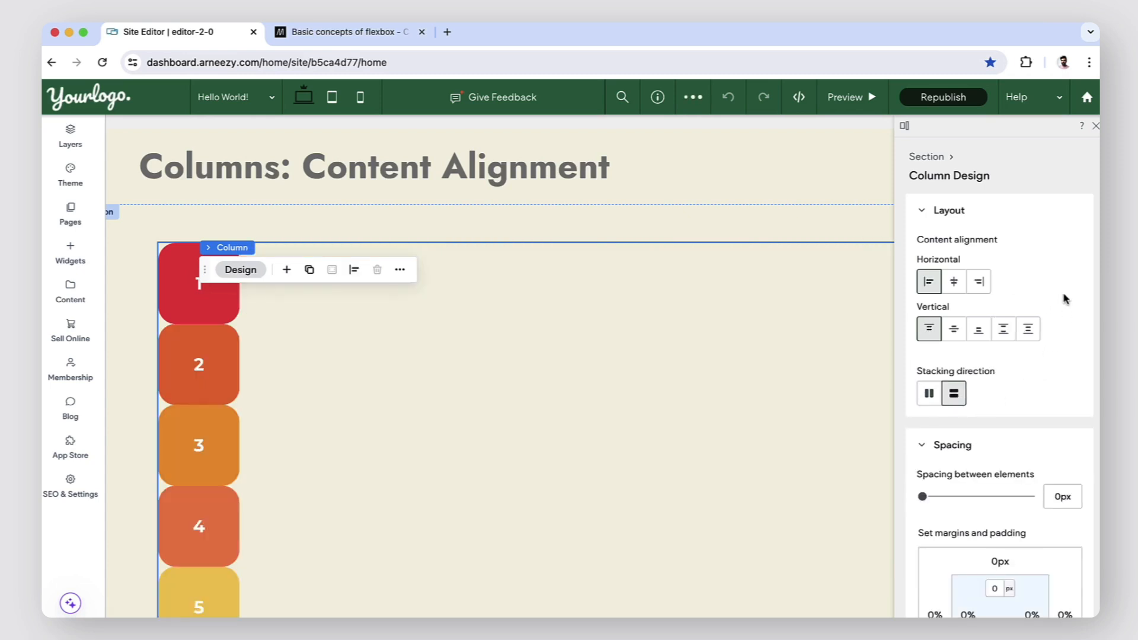
pyautogui.click(929, 393)
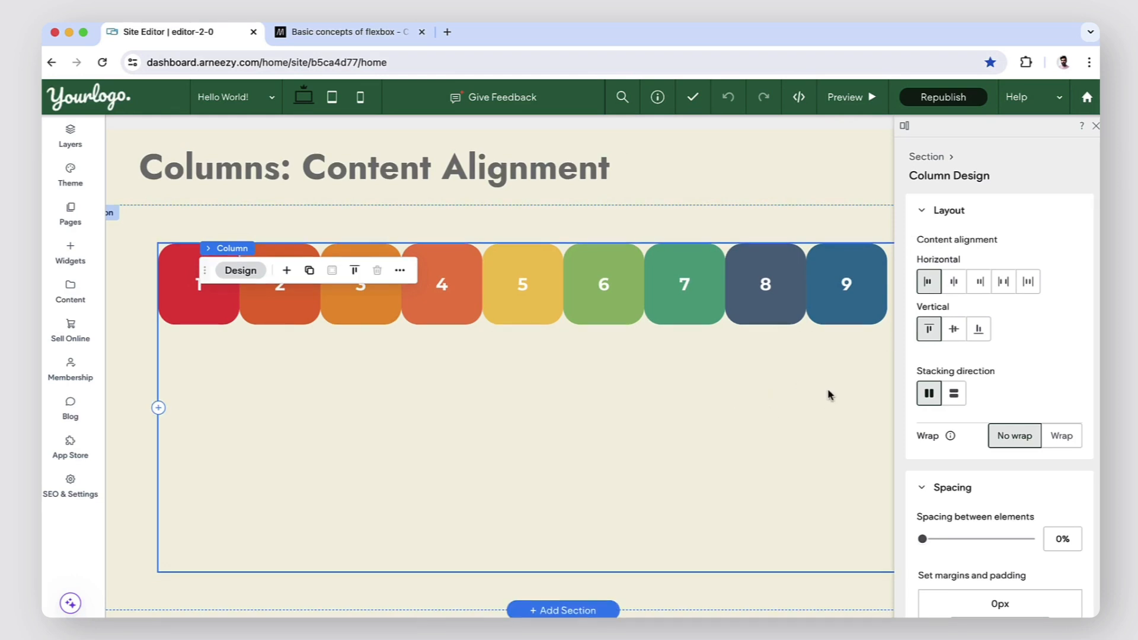
# Step: Center the nine shapes horizontally within the column and inspect the space at both ends of the row
pyautogui.hscroll(2, 830, 394)
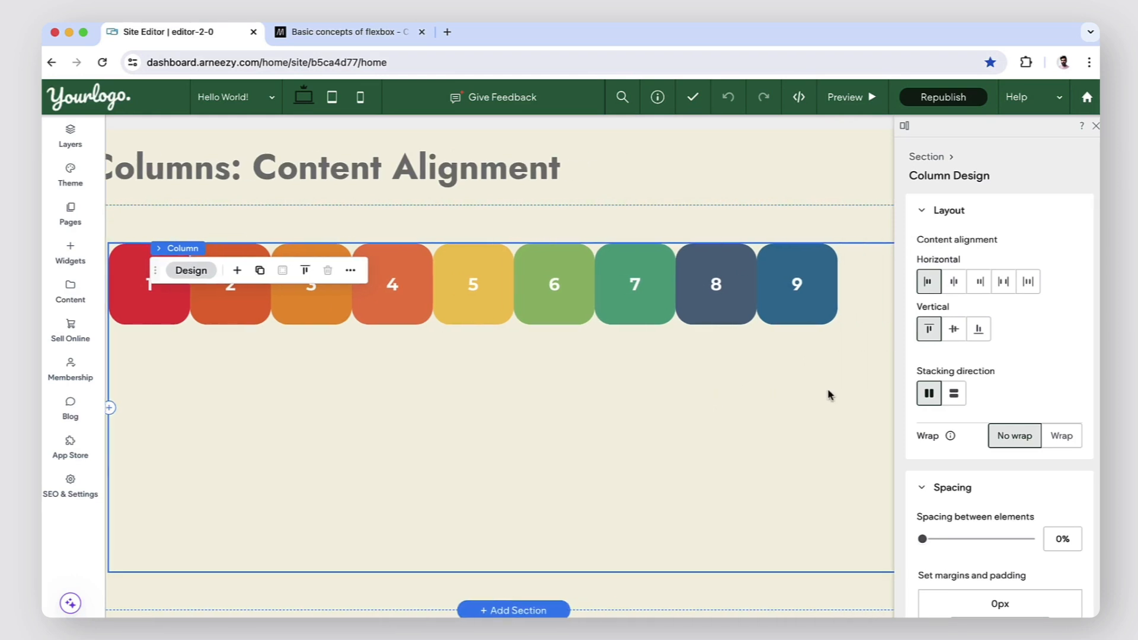
pyautogui.click(955, 282)
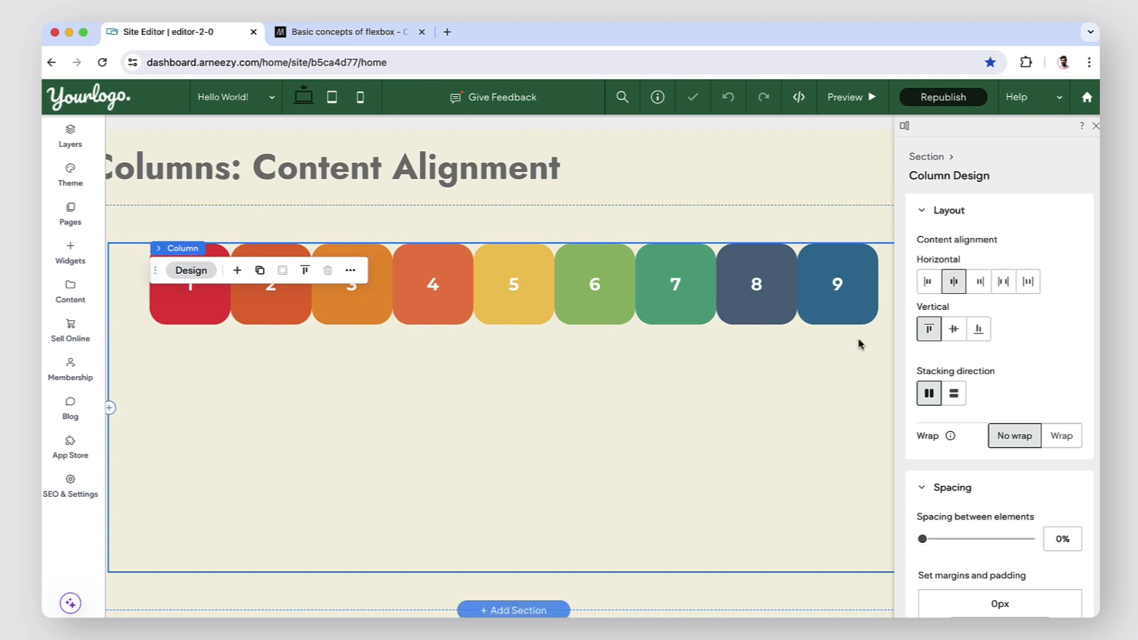
pyautogui.hscroll(2, 861, 344)
pyautogui.hscroll(-1, 859, 344)
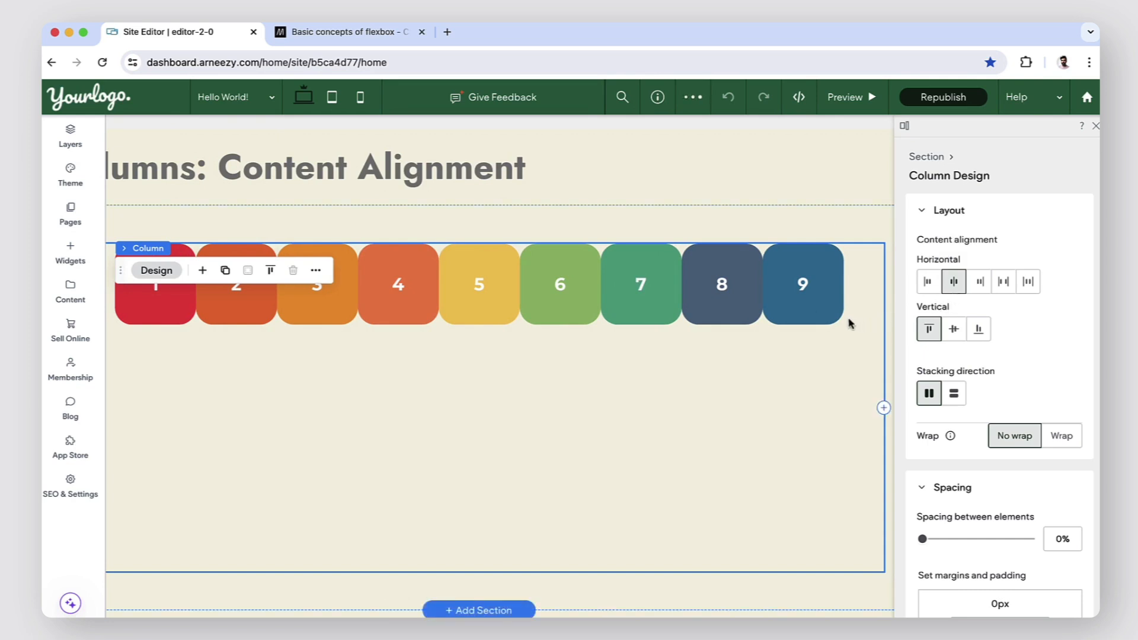
pyautogui.hscroll(-1, 830, 325)
pyautogui.hscroll(2, 847, 326)
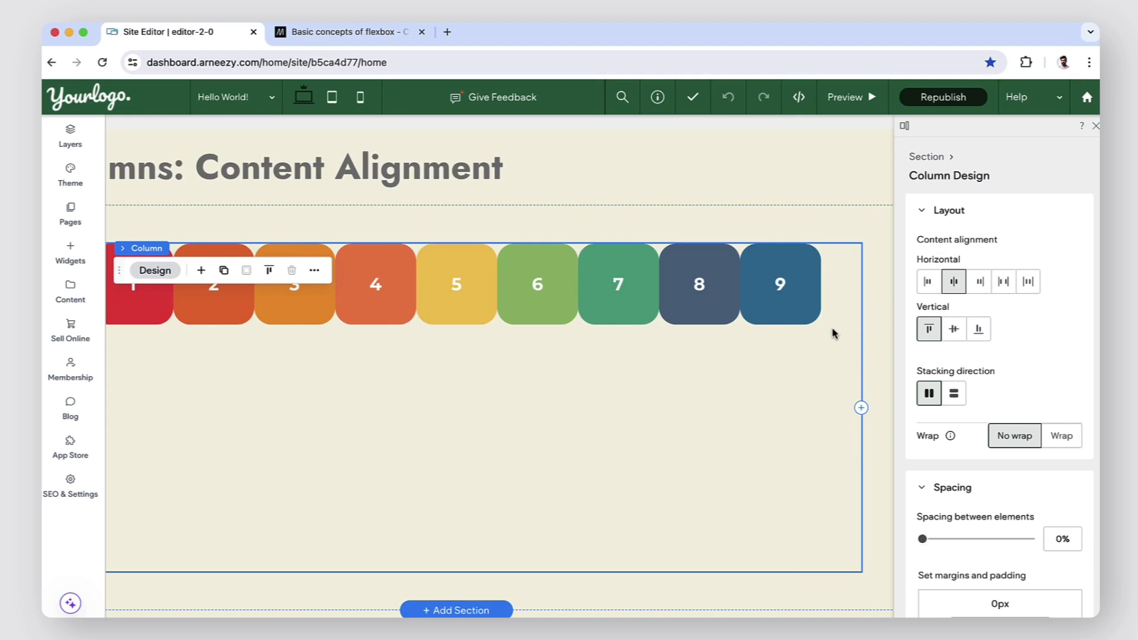
pyautogui.hscroll(-2, 833, 333)
pyautogui.hscroll(-1, 833, 334)
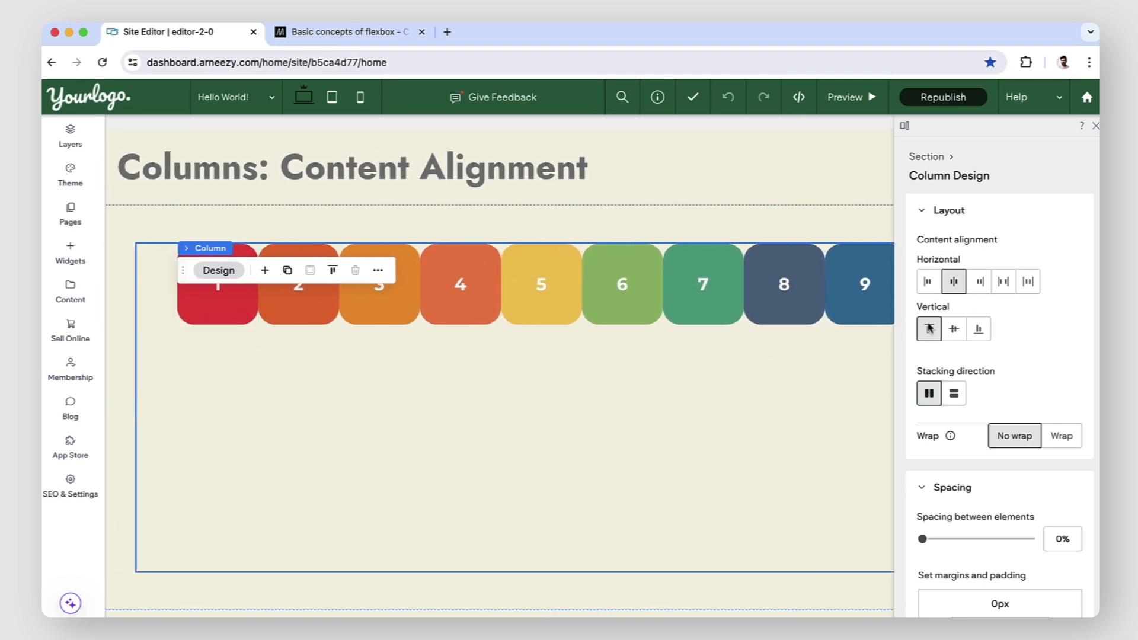
pyautogui.hscroll(1, 794, 362)
# Step: Set the nine-shape column's horizontal content alignment to Right and check both ends of the row
pyautogui.click(979, 288)
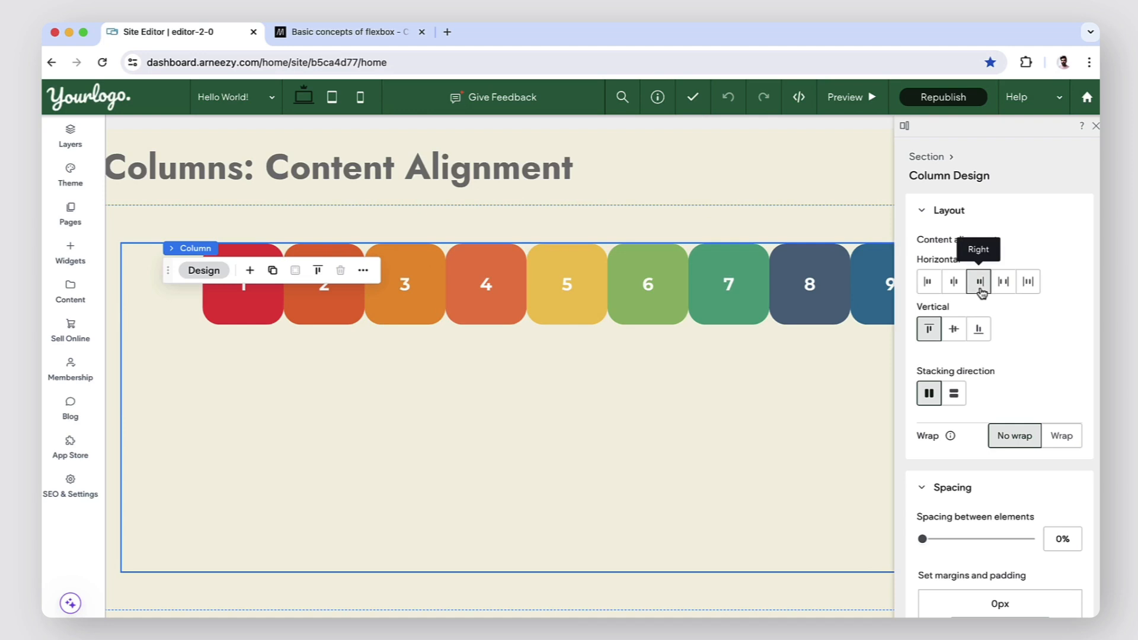
pyautogui.hscroll(3, 821, 345)
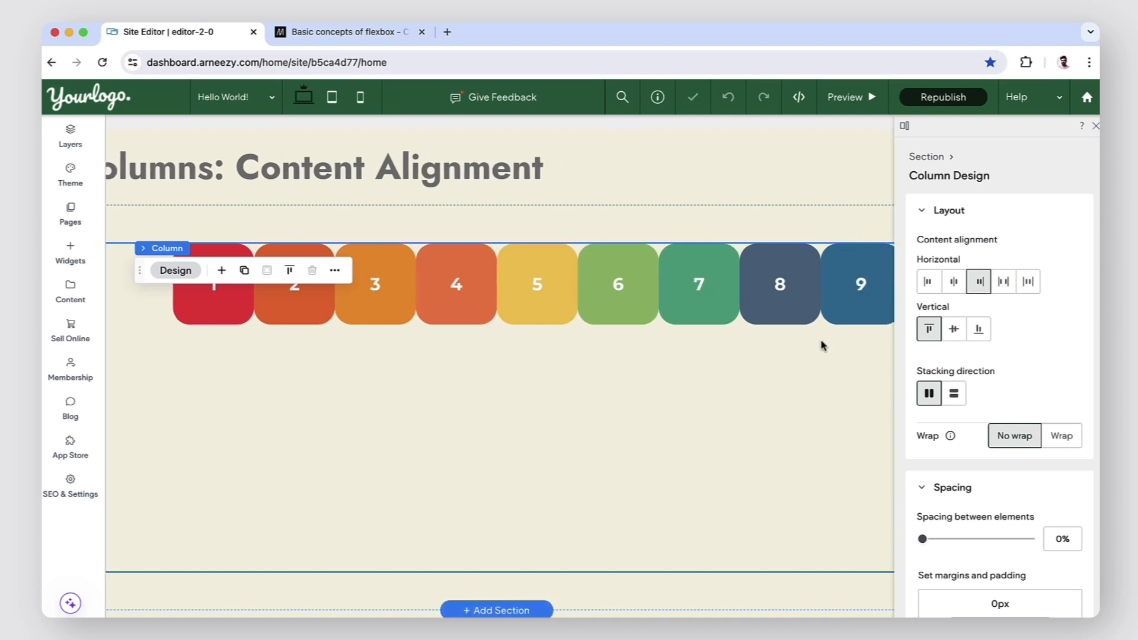
pyautogui.hscroll(1, 823, 346)
pyautogui.hscroll(-2, 823, 345)
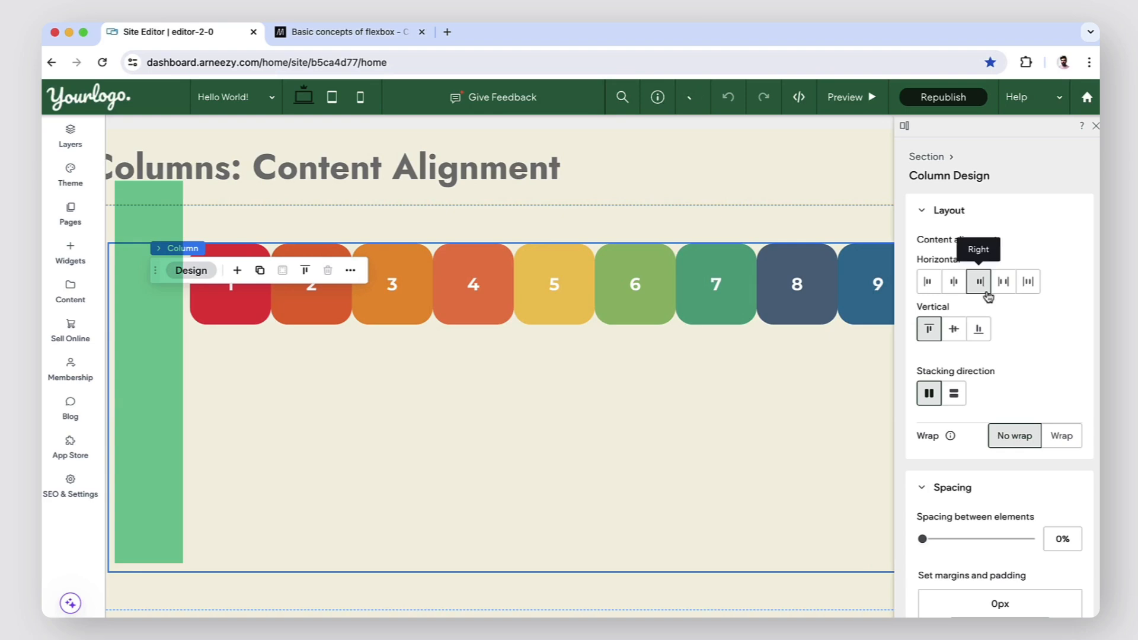
pyautogui.hscroll(3, 865, 339)
pyautogui.hscroll(-1, 863, 337)
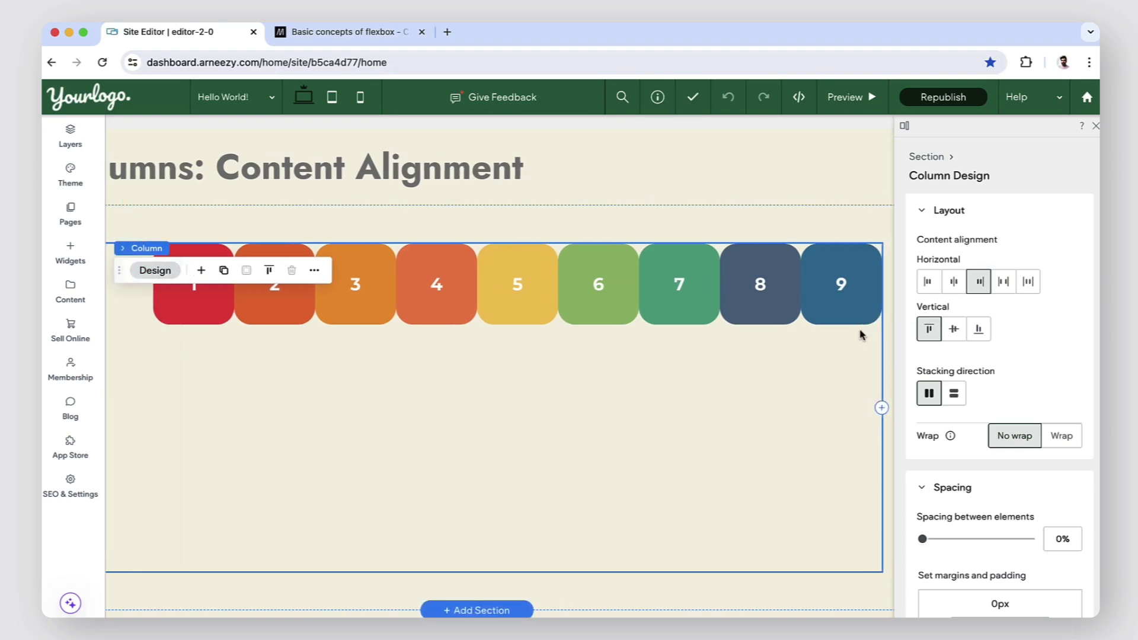
# Step: Consult the MDN article "Basic concepts of flexbox" and return to the site editor
pyautogui.click(372, 34)
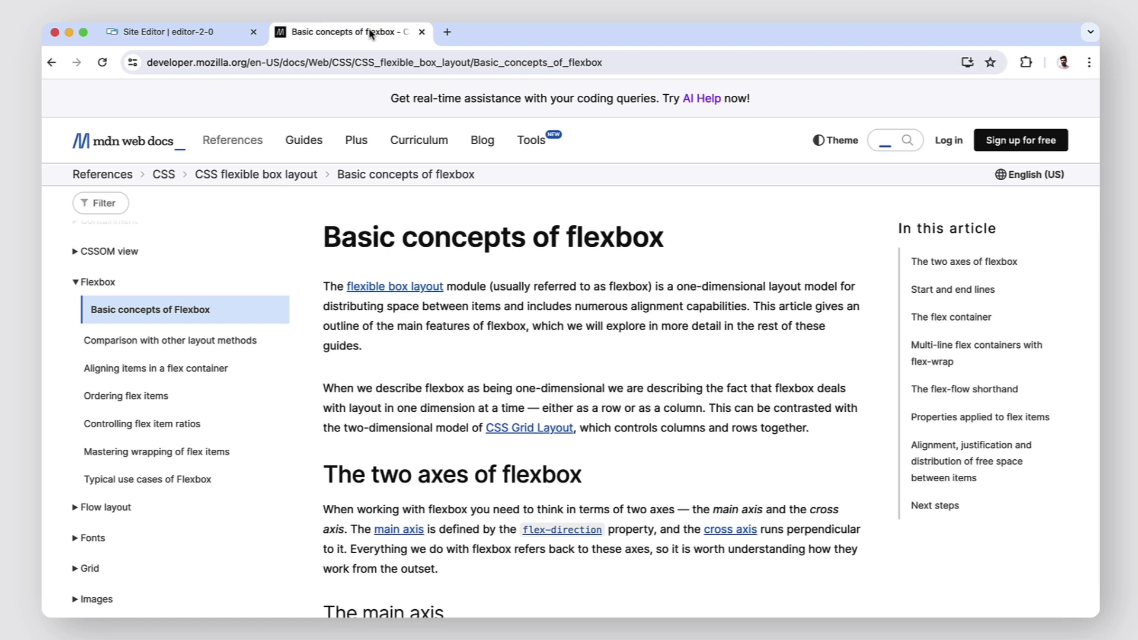
pyautogui.click(226, 38)
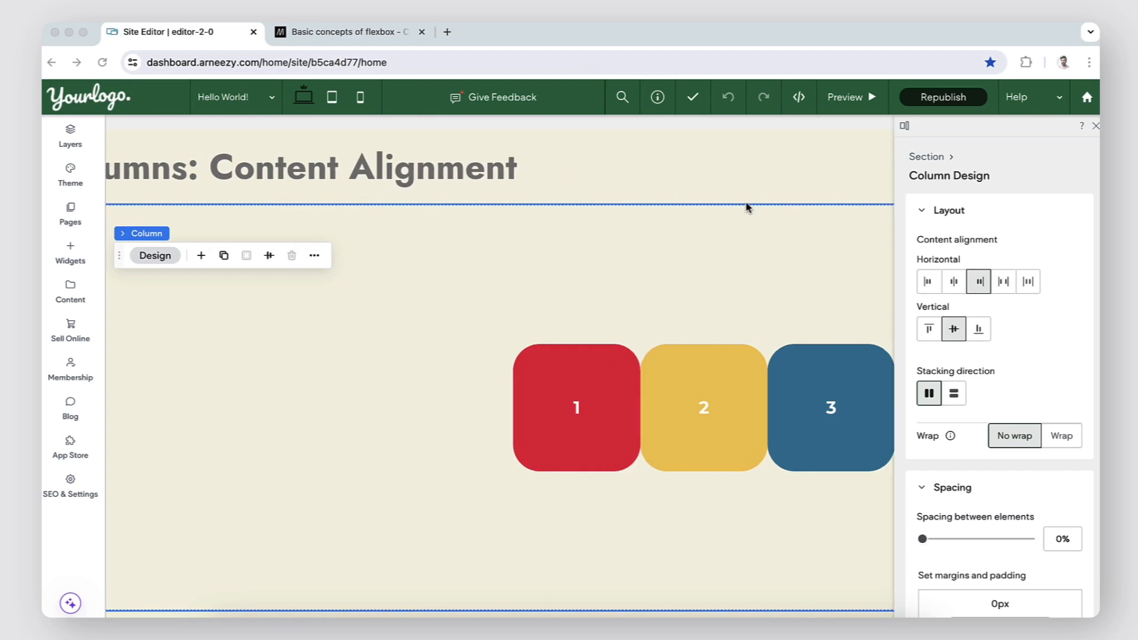
pyautogui.click(350, 32)
pyautogui.moveTo(326, 306); pyautogui.dragTo(502, 307)
pyautogui.click(482, 350)
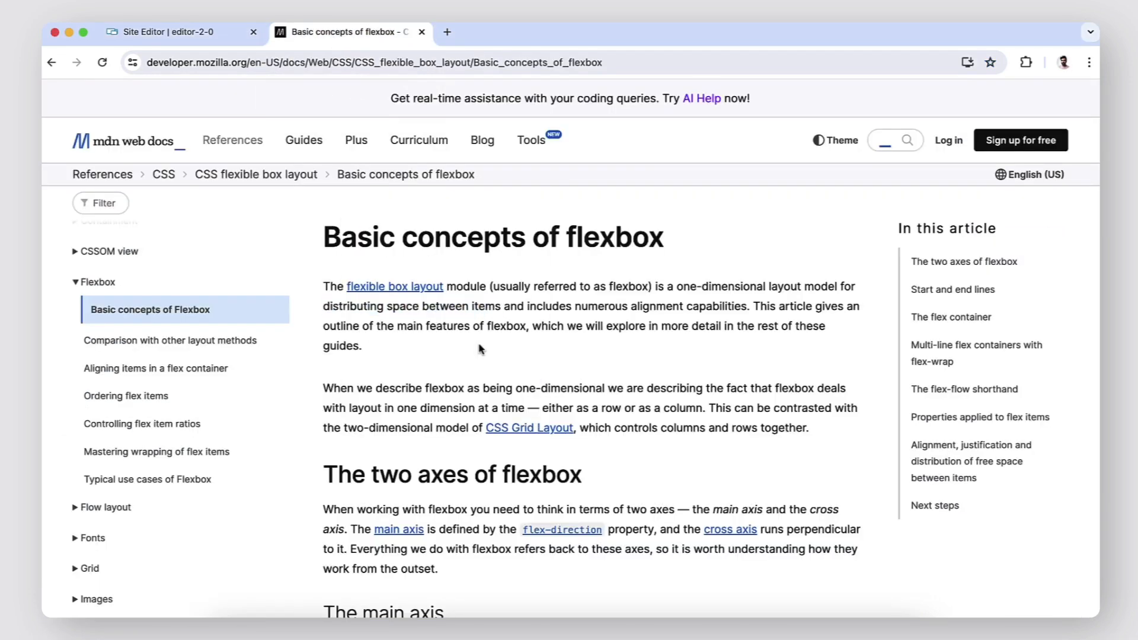
pyautogui.click(240, 35)
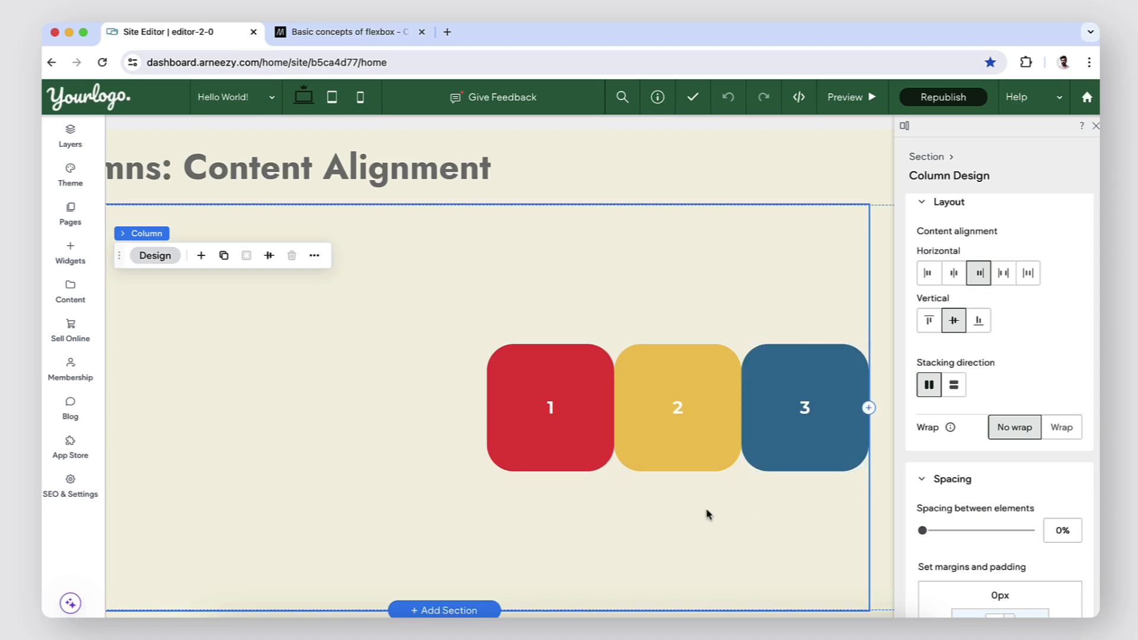
# Step: Distribute the column's three shapes horizontally with space around each one, after trying the space-between option
pyautogui.hscroll(-3, 442, 520)
pyautogui.hscroll(-1, 440, 520)
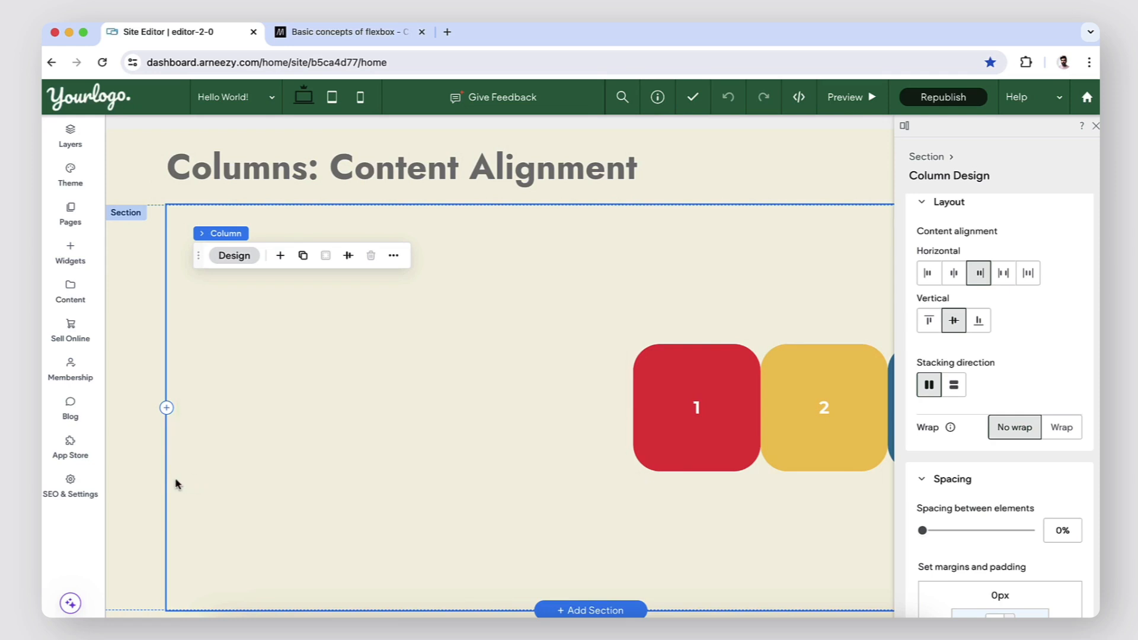
pyautogui.hscroll(4, 510, 460)
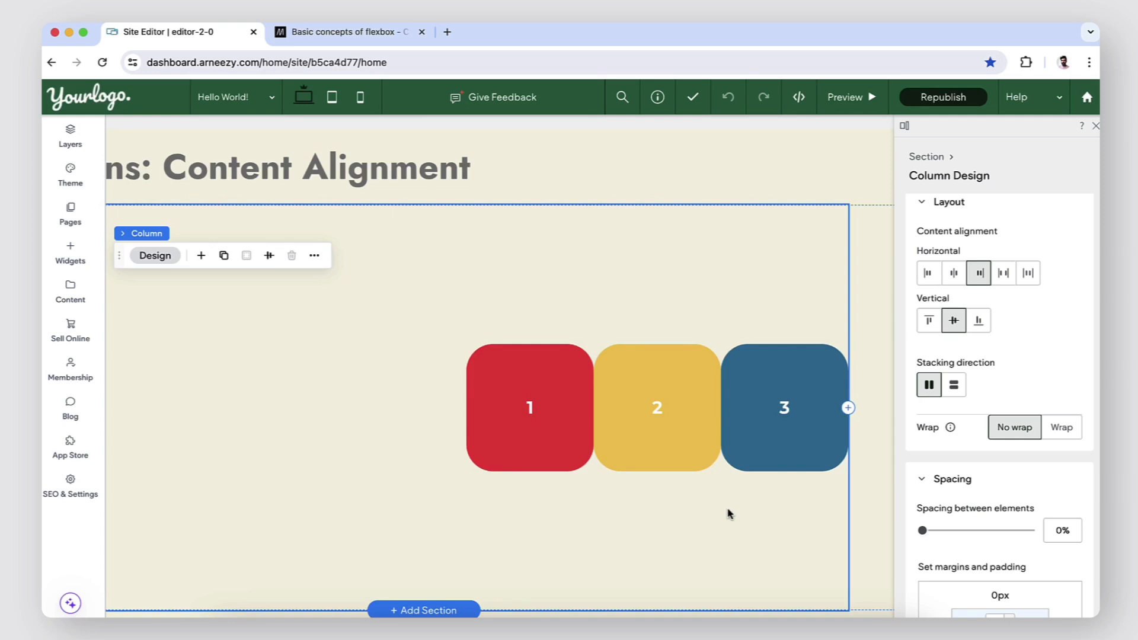
pyautogui.hscroll(-4, 729, 514)
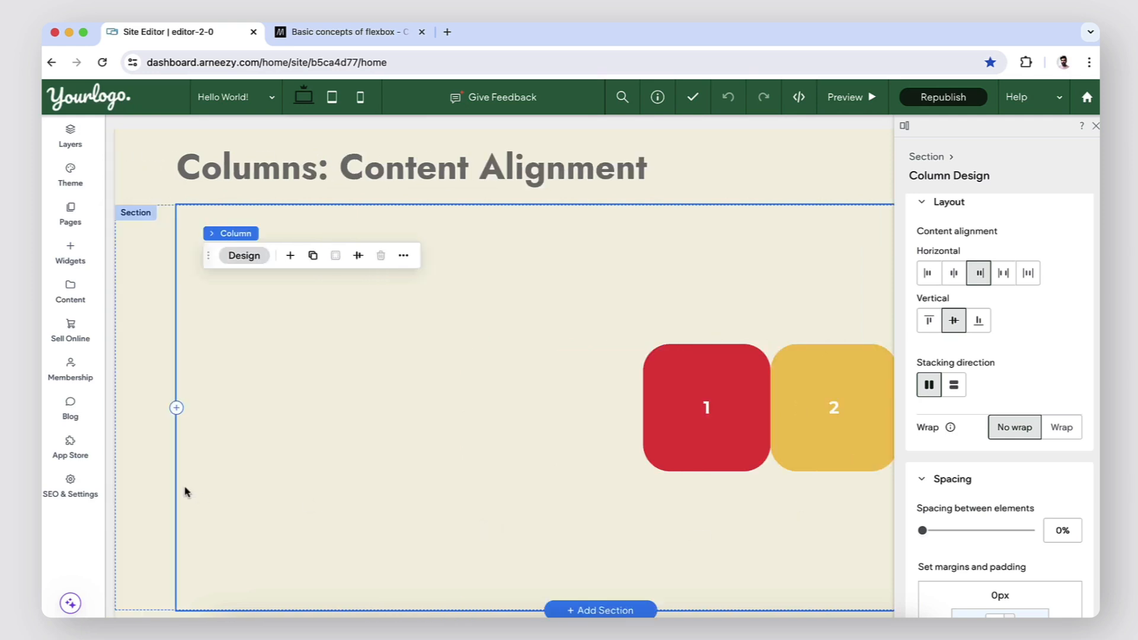
pyautogui.click(1004, 274)
pyautogui.hscroll(2, 738, 468)
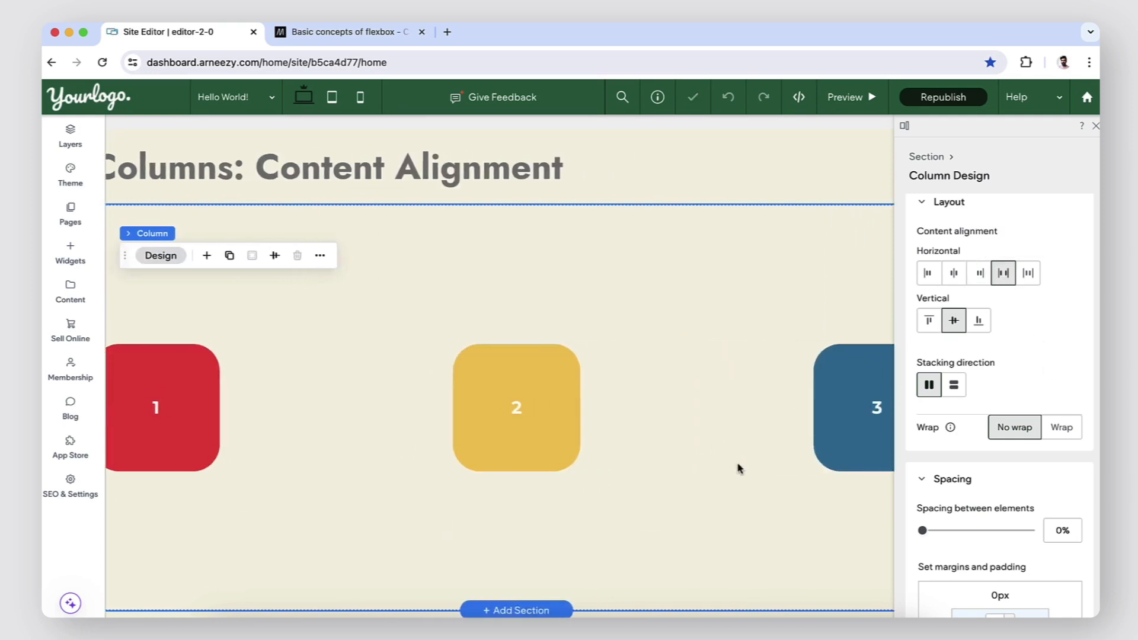
pyautogui.hscroll(1, 738, 468)
pyautogui.hscroll(-1, 738, 468)
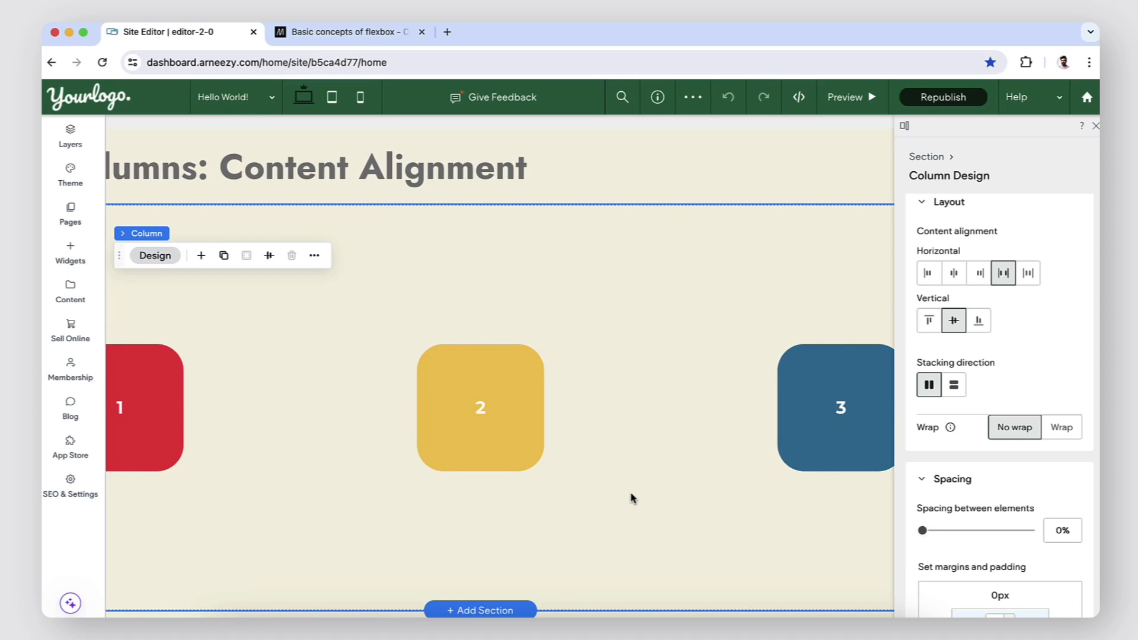
pyautogui.hscroll(-1, 633, 498)
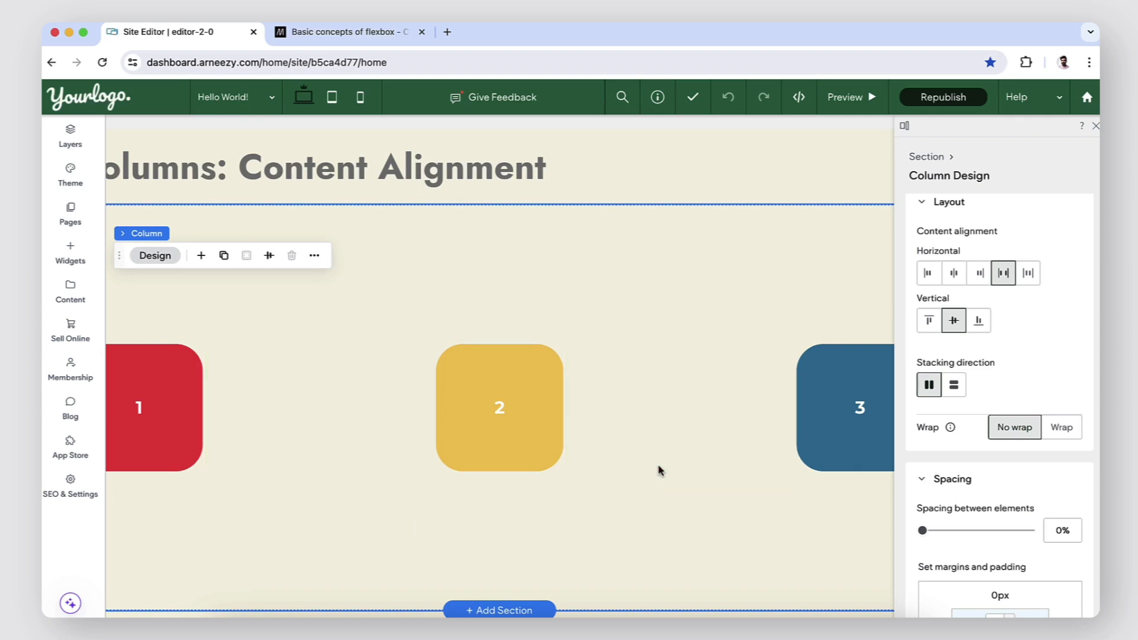
pyautogui.click(1029, 279)
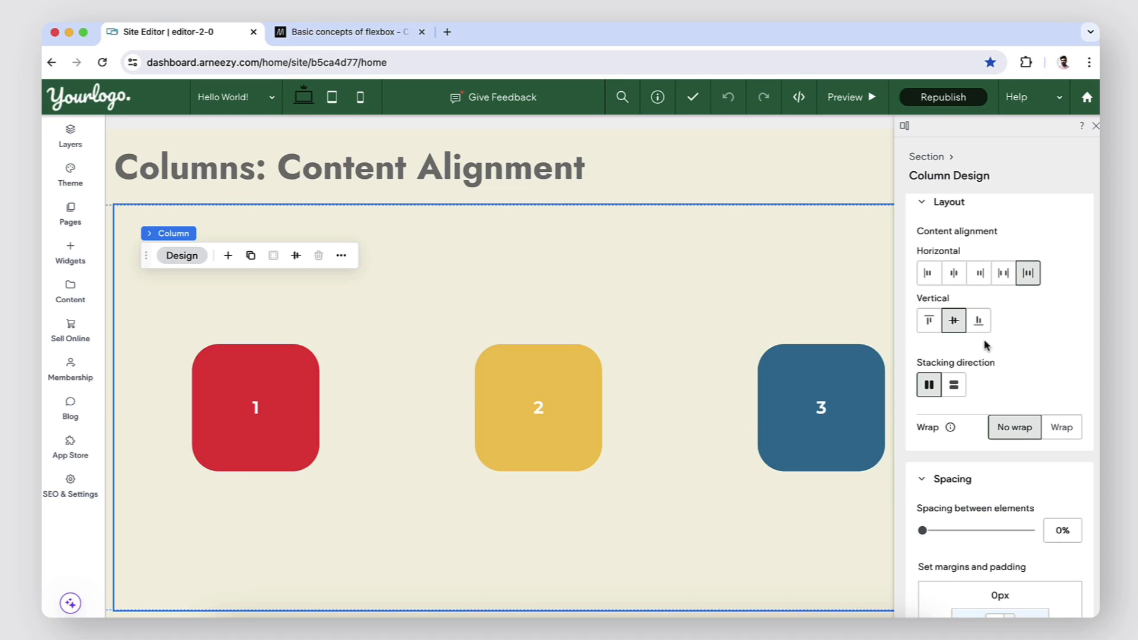
# Step: Try the top and bottom vertical content alignments on the three-shape column and restore the middle alignment
pyautogui.click(929, 323)
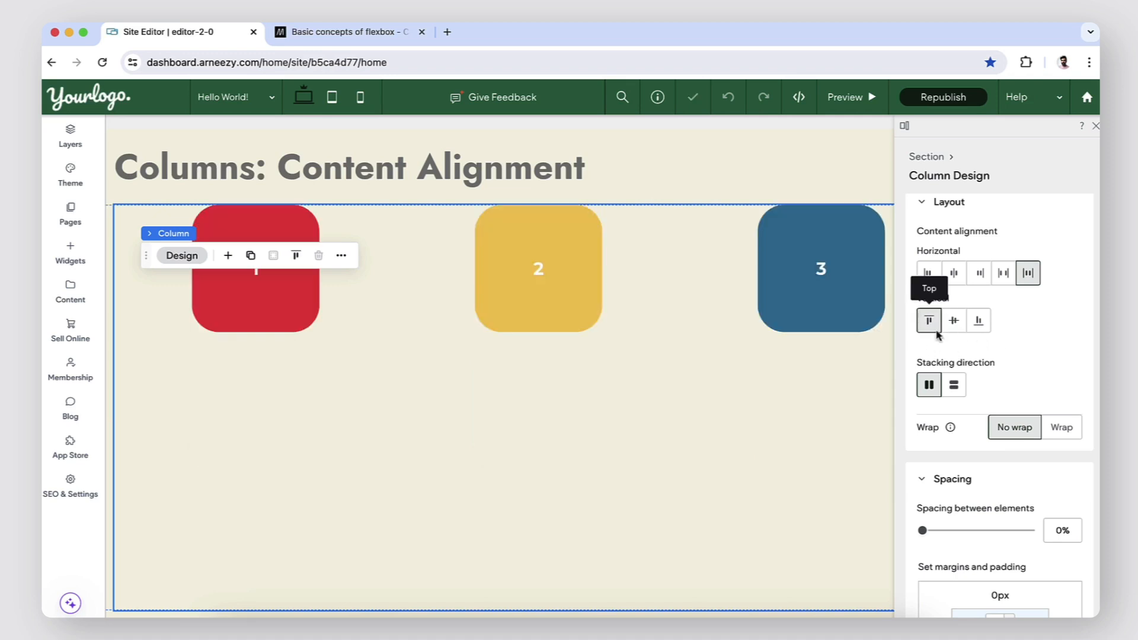
pyautogui.click(955, 322)
pyautogui.click(979, 324)
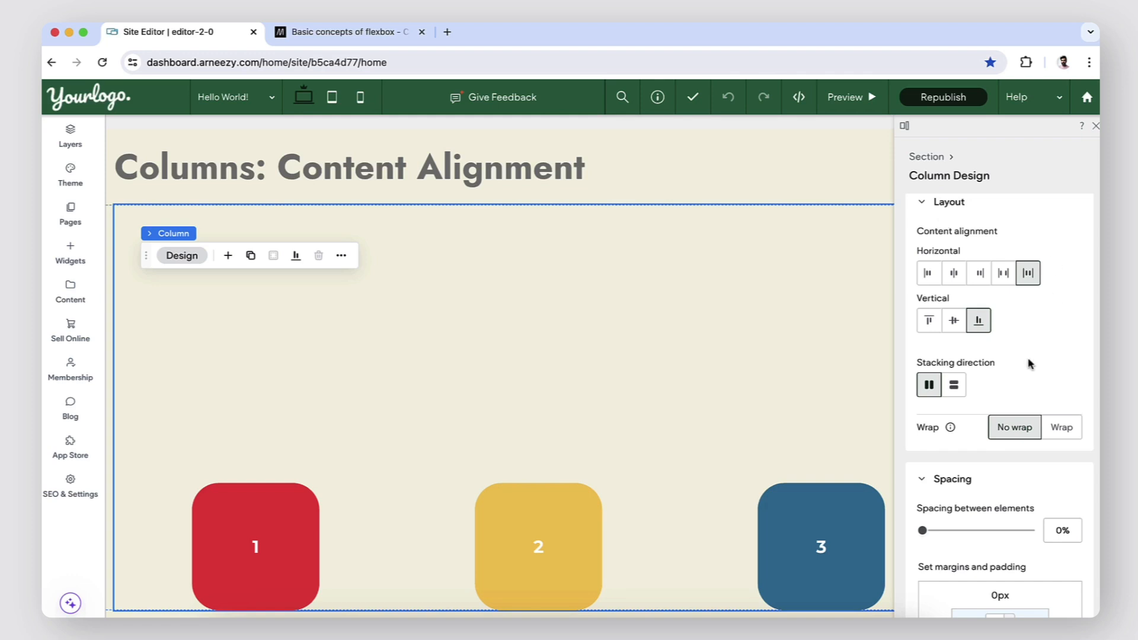
pyautogui.click(956, 323)
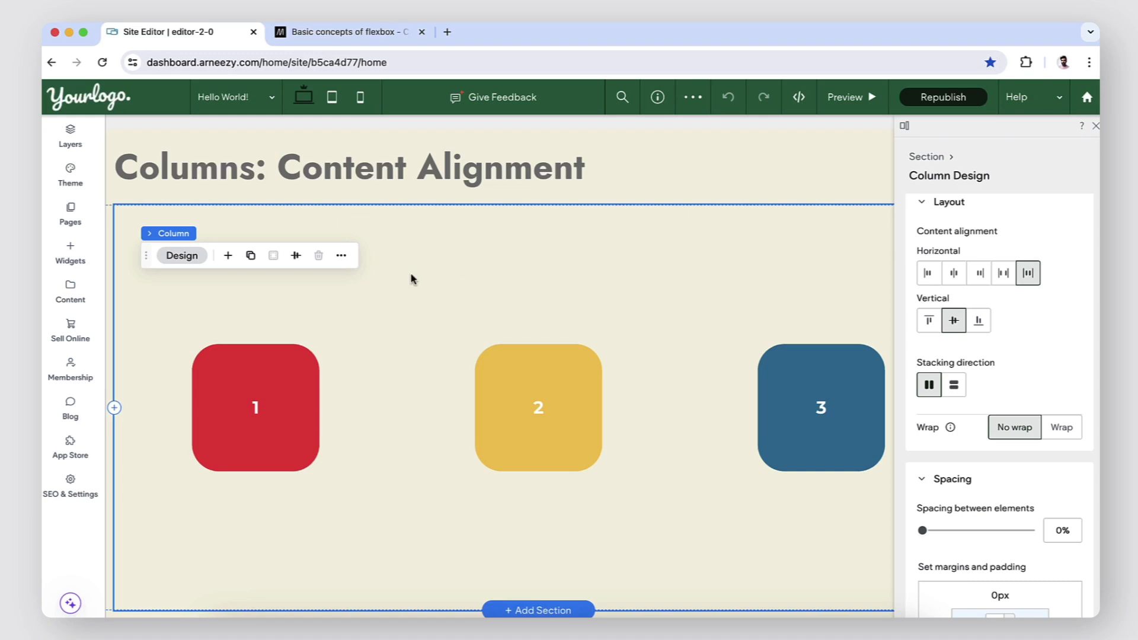
# Step: Align red shape 1 to the top of the column and blue shape 3 to the bottom individually
pyautogui.click(286, 370)
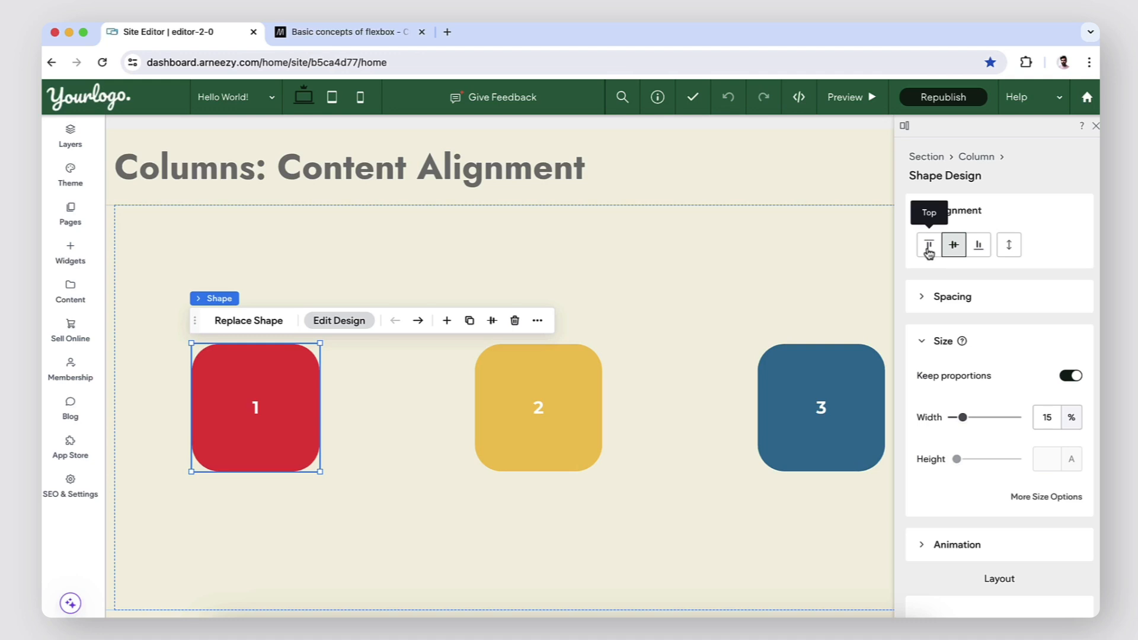
pyautogui.click(929, 249)
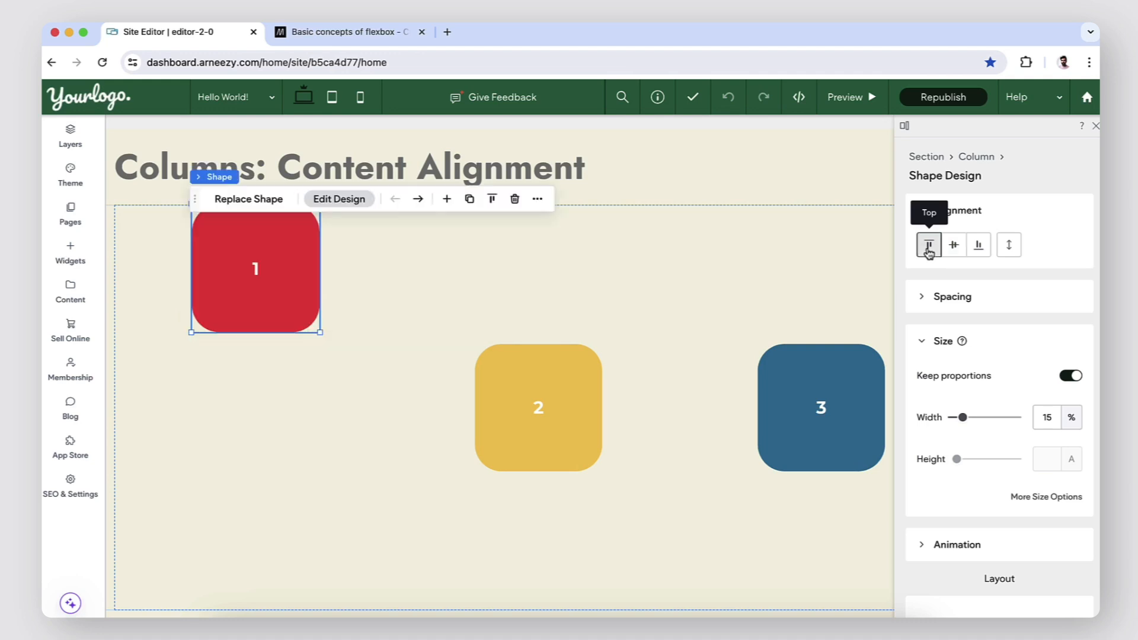
pyautogui.click(839, 374)
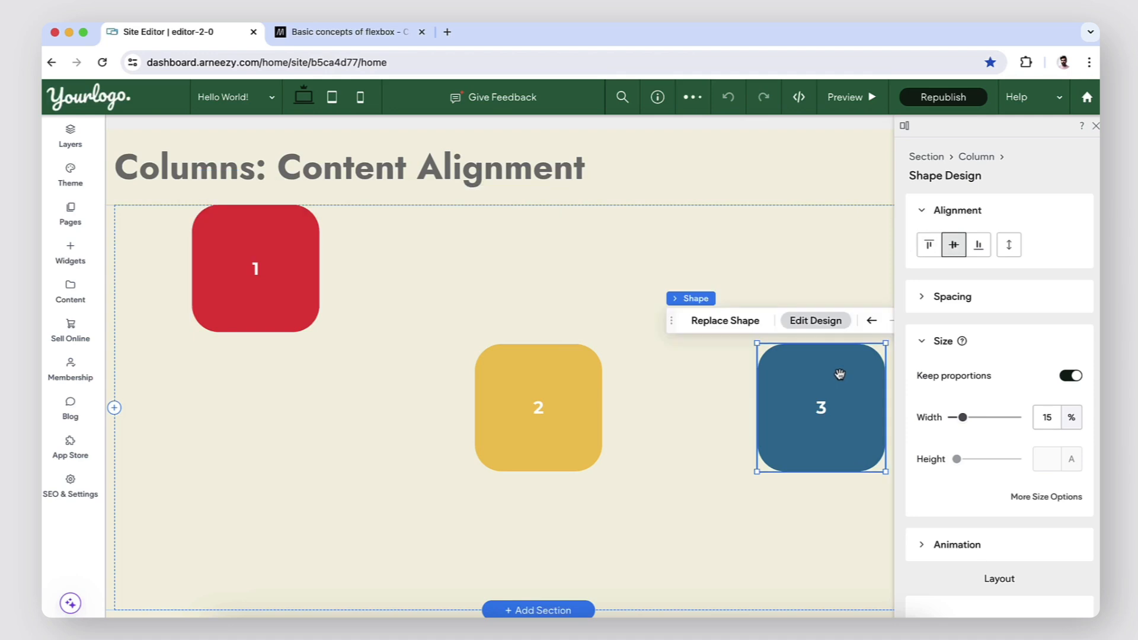
pyautogui.click(981, 248)
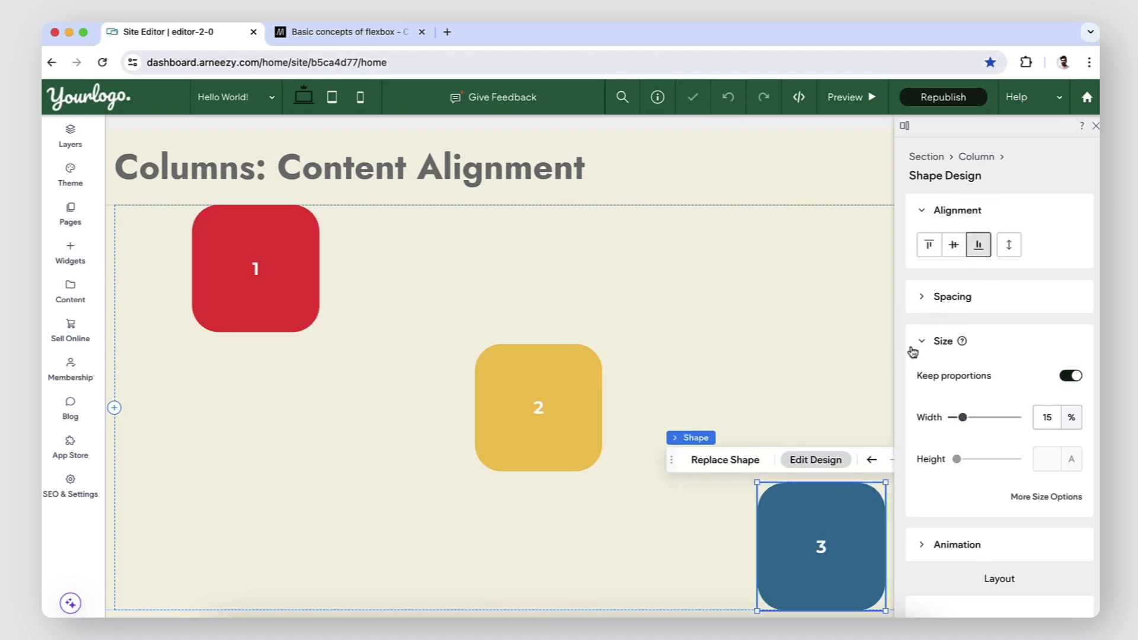
# Step: Compare red shape 1's own alignment with the column's settings and set the column's vertical content alignment to top
pyautogui.click(976, 157)
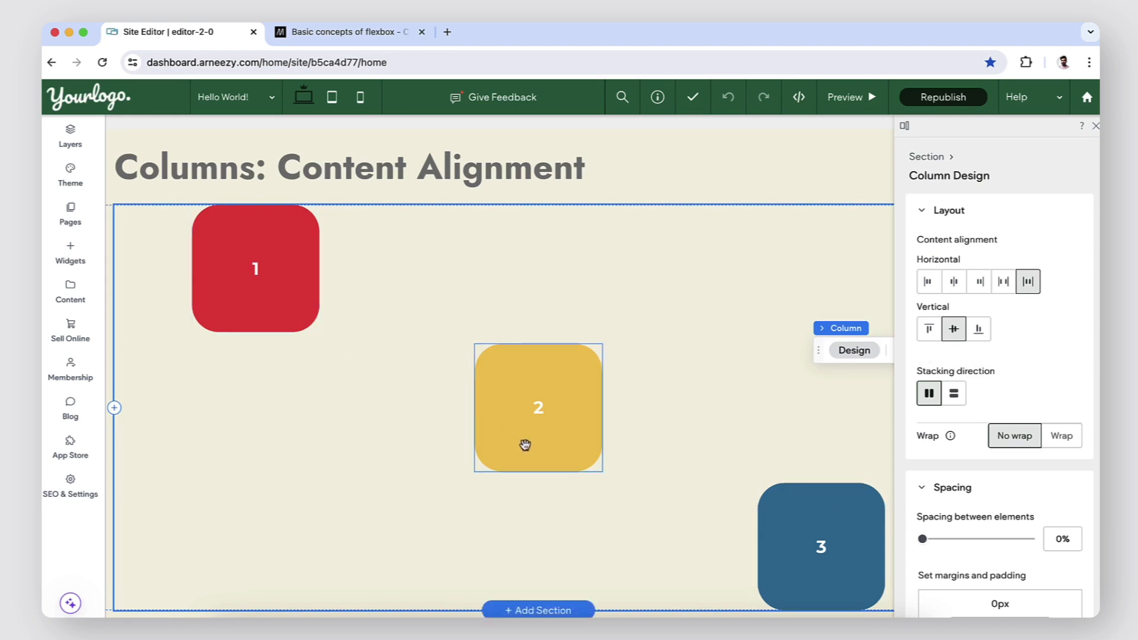
pyautogui.click(292, 323)
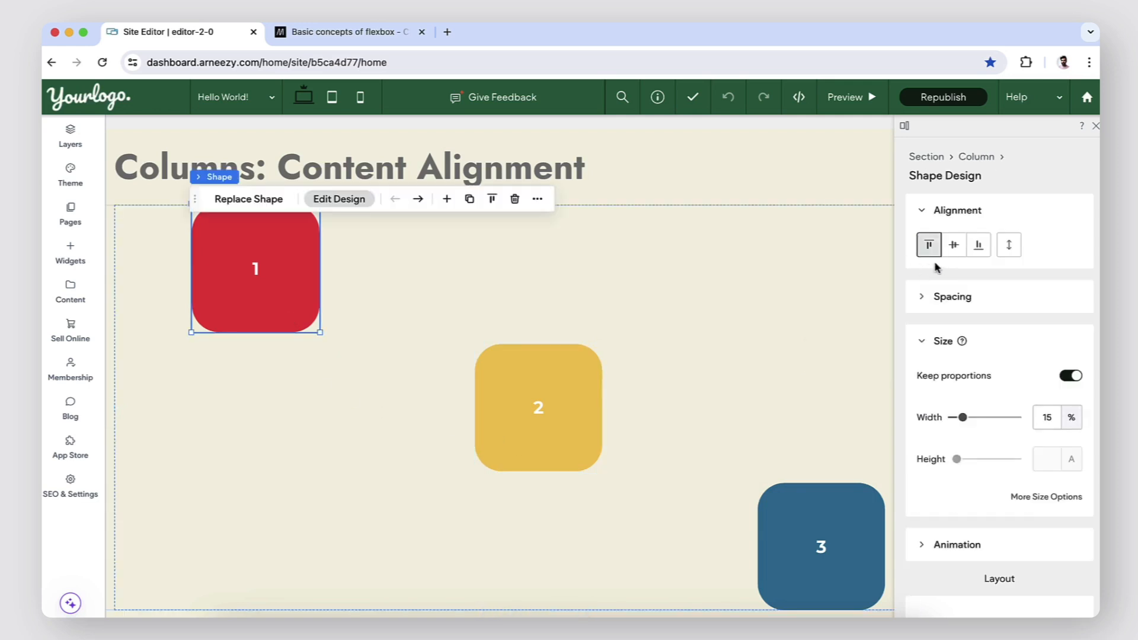
pyautogui.click(972, 158)
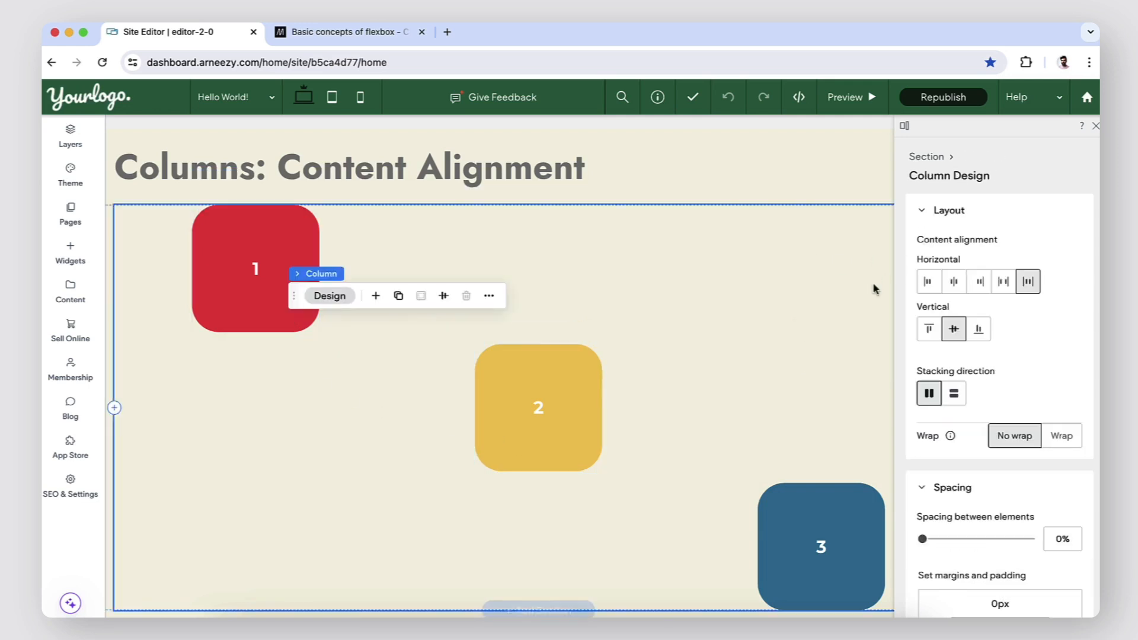
pyautogui.click(928, 330)
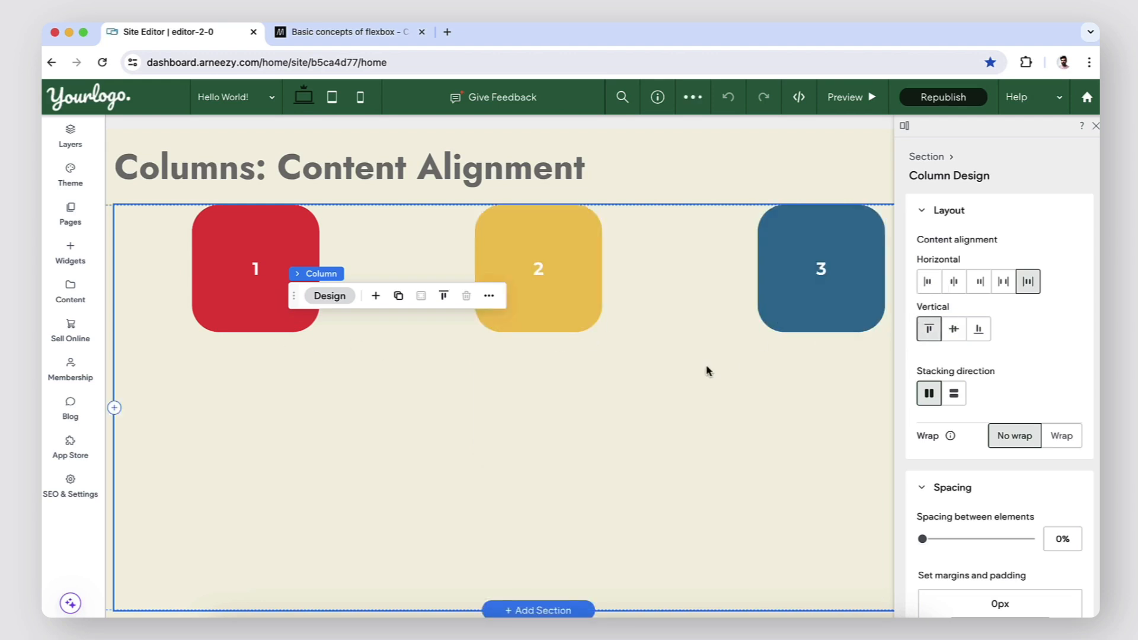
# Step: Select blue shape 3 to edit its individual alignment
pyautogui.click(877, 286)
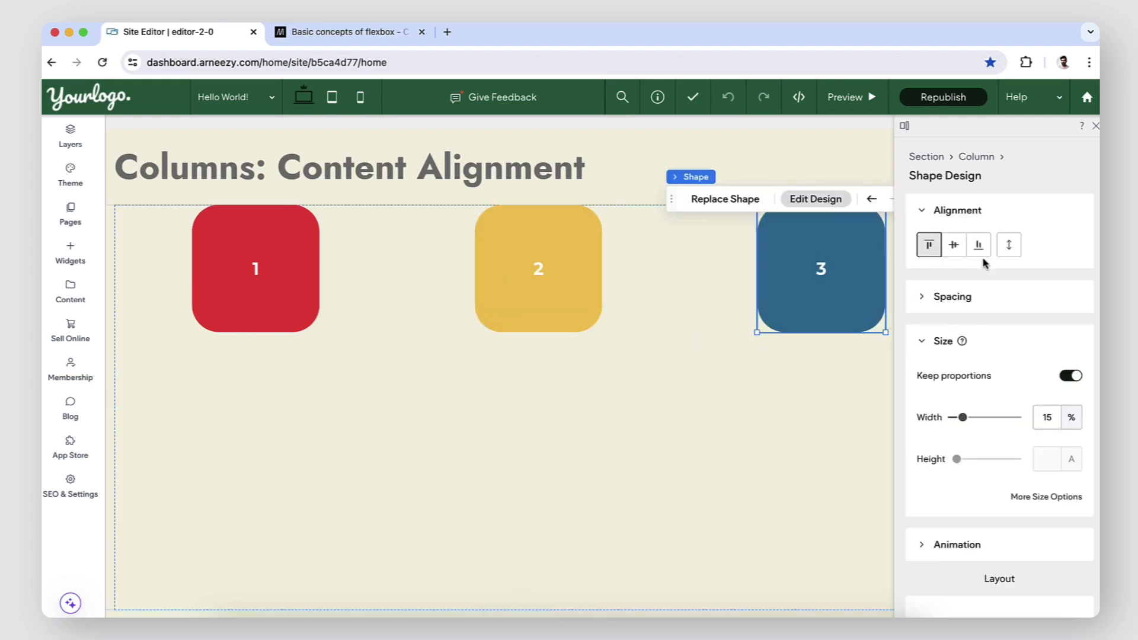